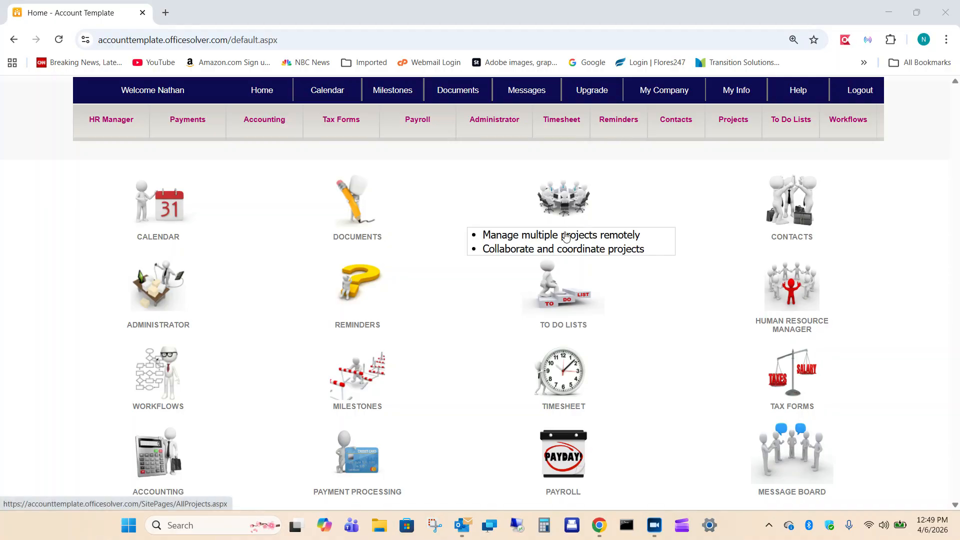
Create 2026 W2 tax forms for all employees, keeping the default 0.00 amounts.
mouse_move(355, 130)
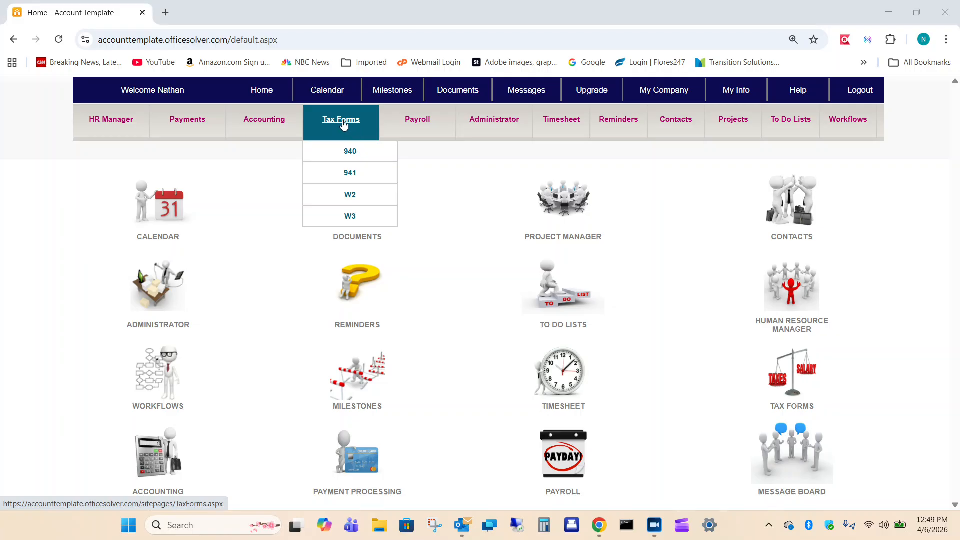
click(352, 197)
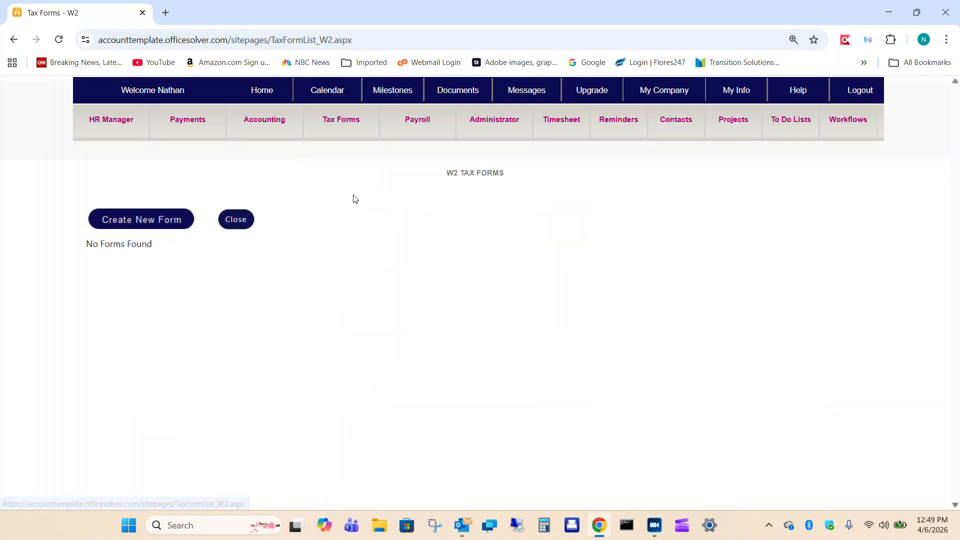
click(128, 221)
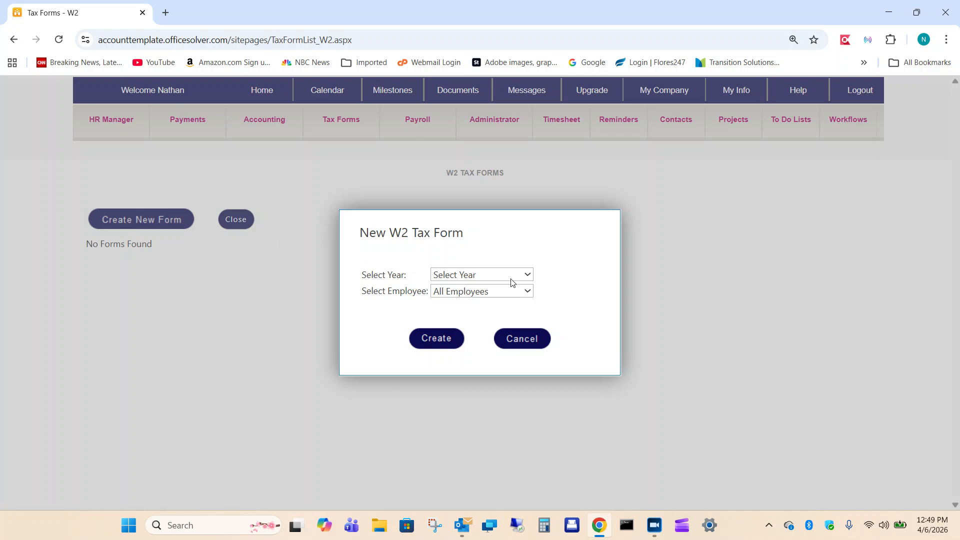
click(527, 276)
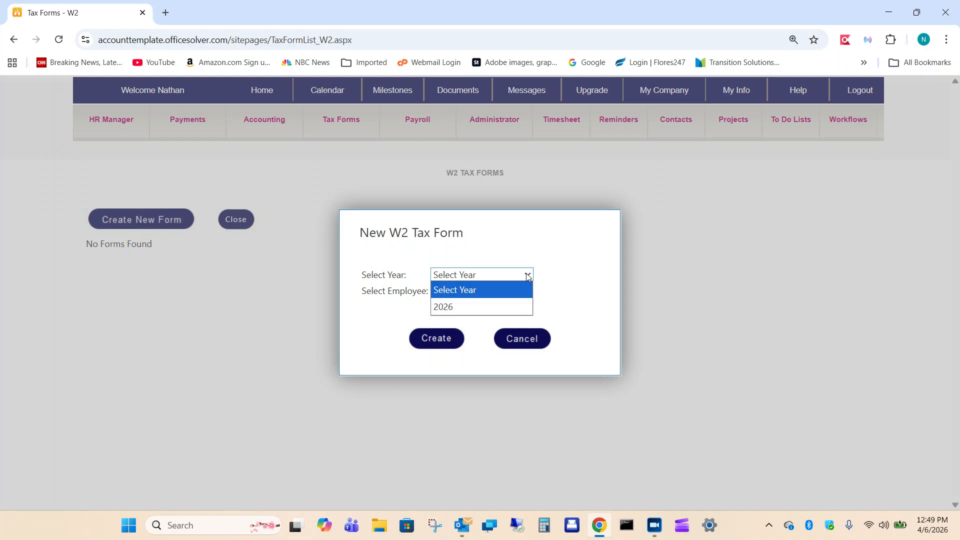
click(462, 307)
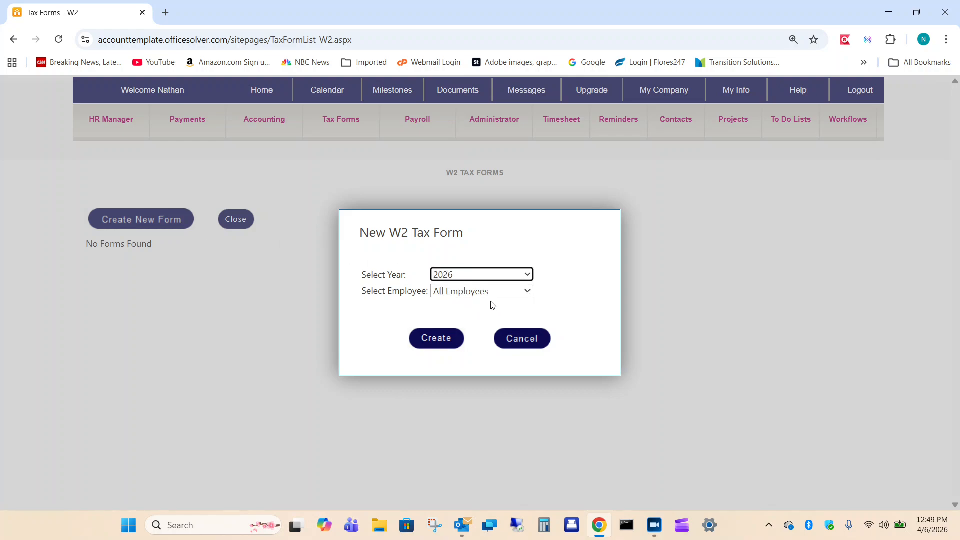
click(527, 292)
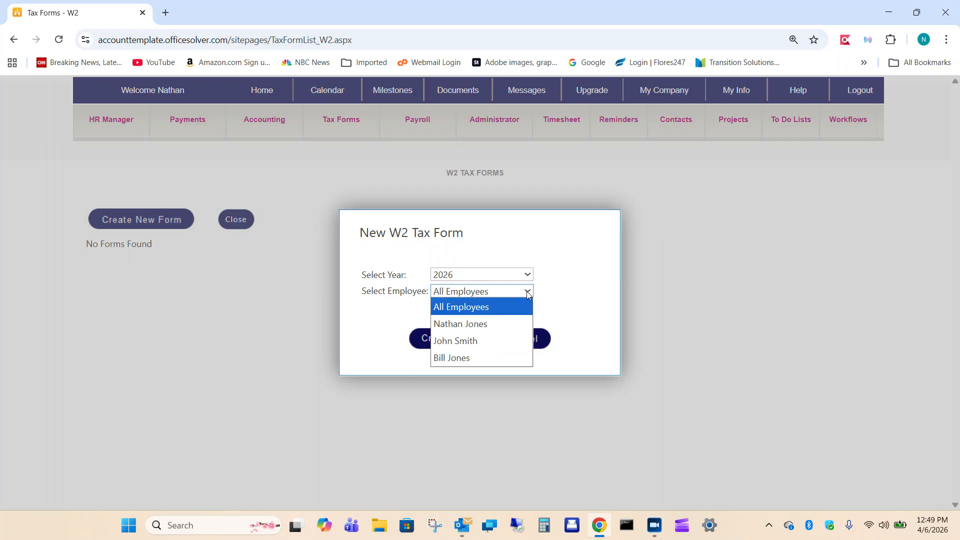
click(588, 282)
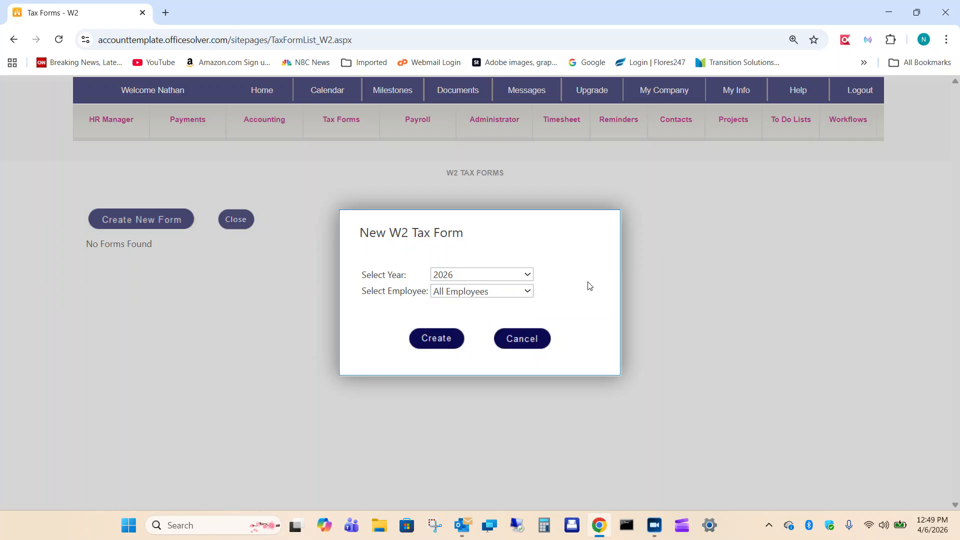
click(435, 343)
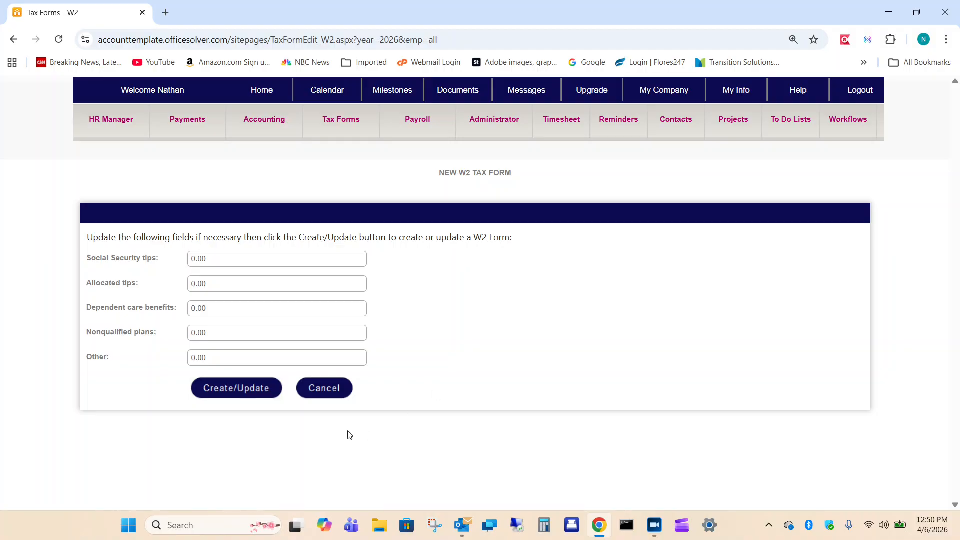
click(226, 389)
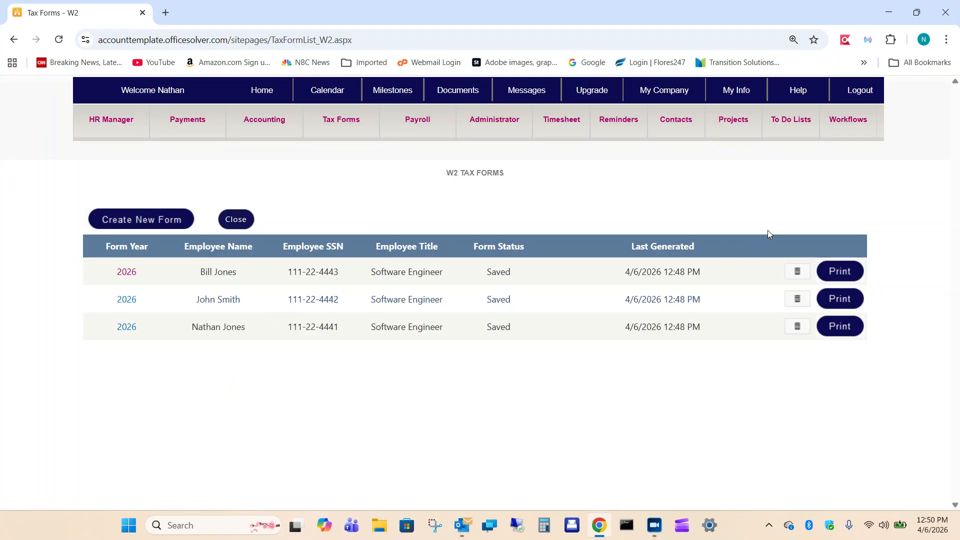
Review the printable W2 form of the first listed employee, and close the preview.
click(844, 270)
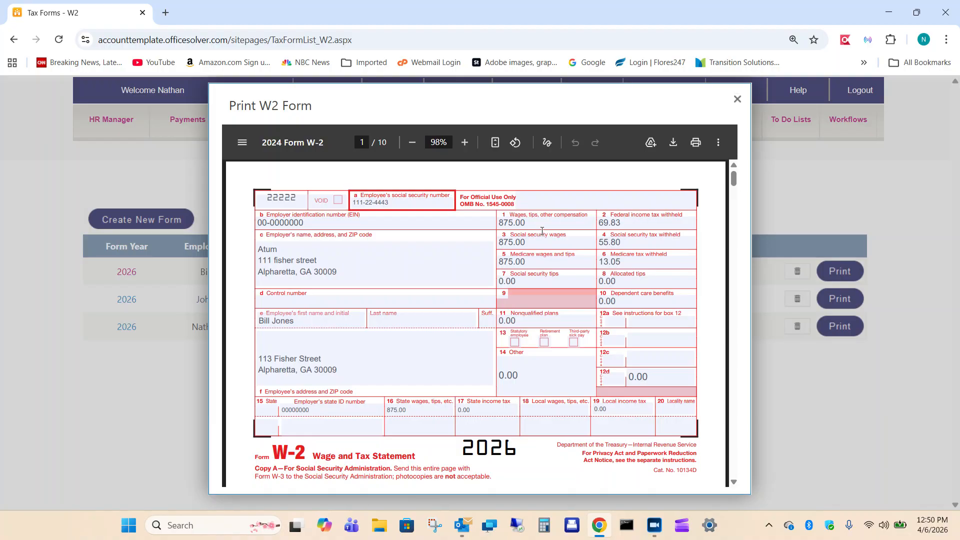
scroll(527, 208, down, 2)
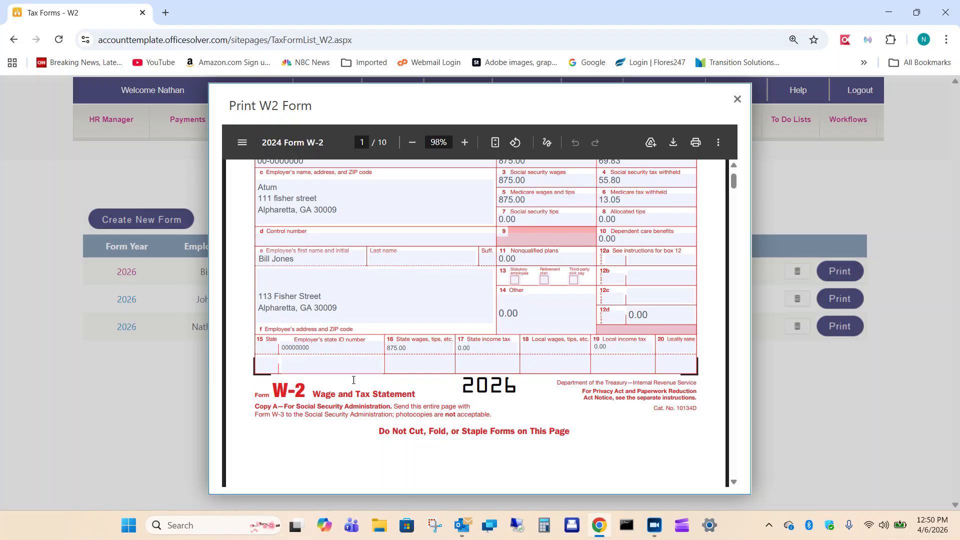
scroll(493, 335, up, 2)
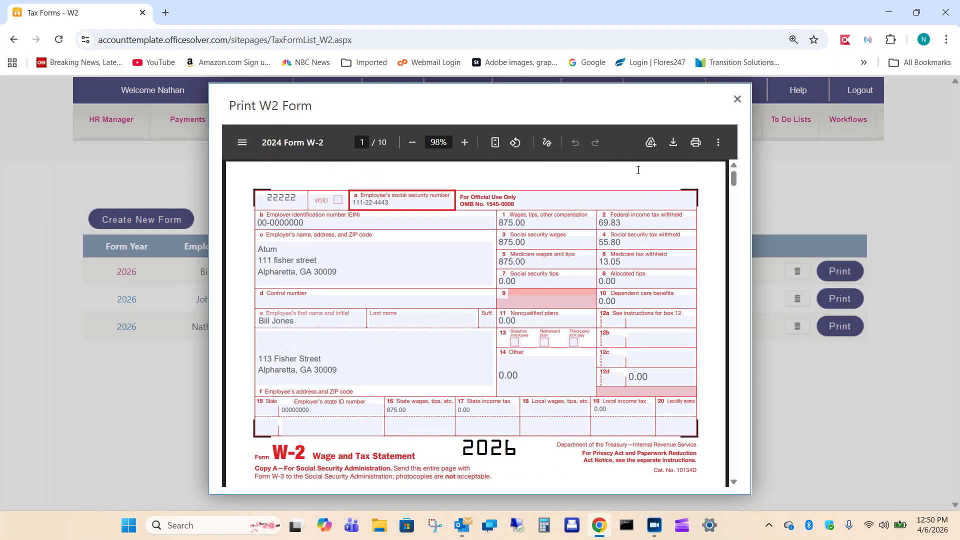
click(737, 99)
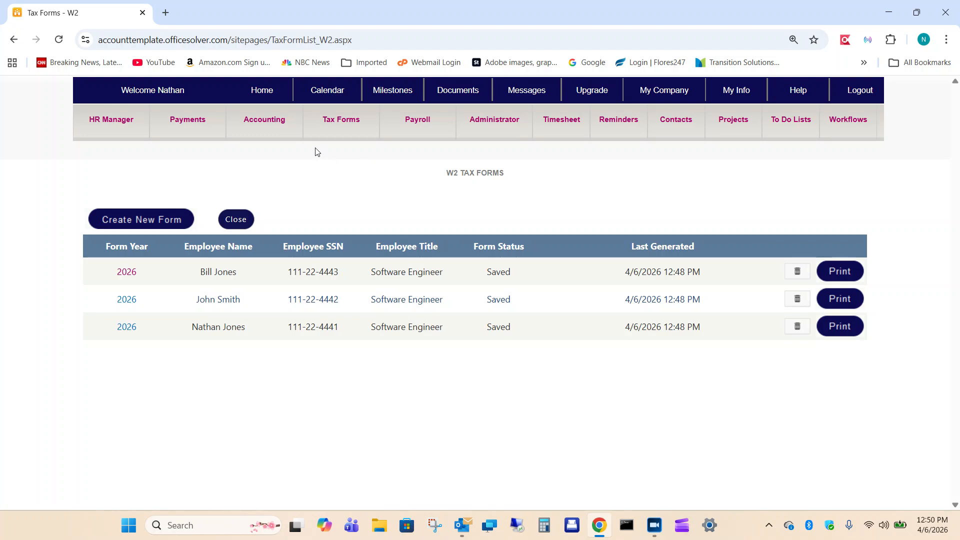
Start a new 941 tax form for year 2026, Quarter 1.
mouse_move(342, 131)
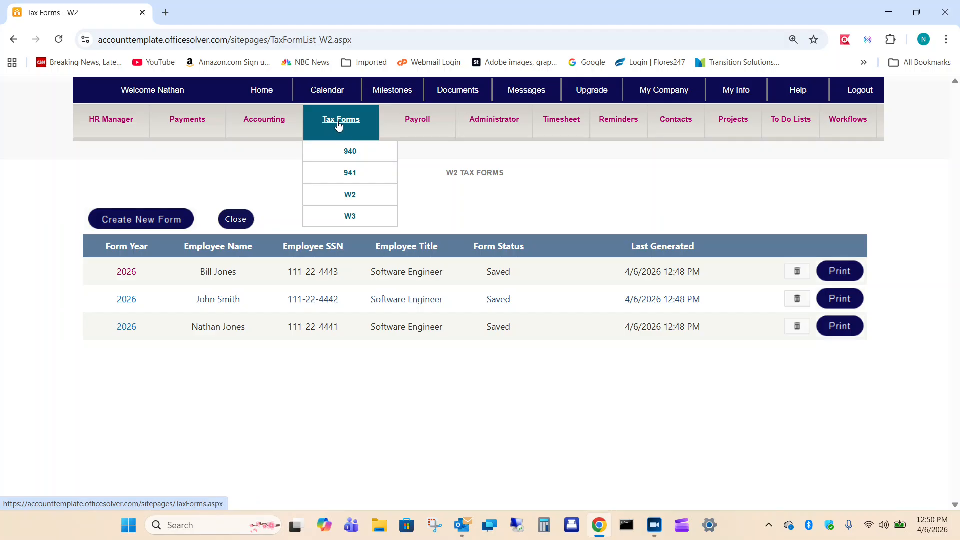
click(350, 175)
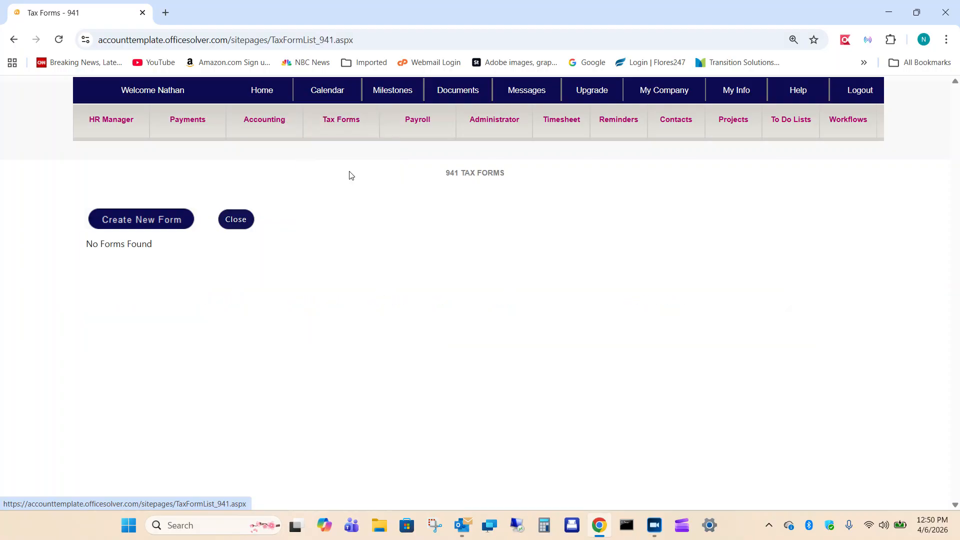
click(138, 218)
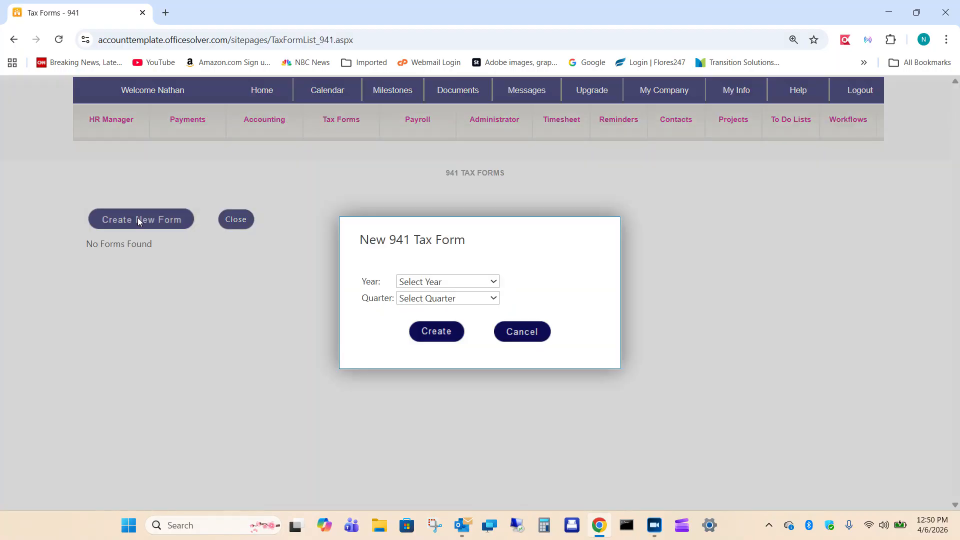
click(495, 282)
click(428, 314)
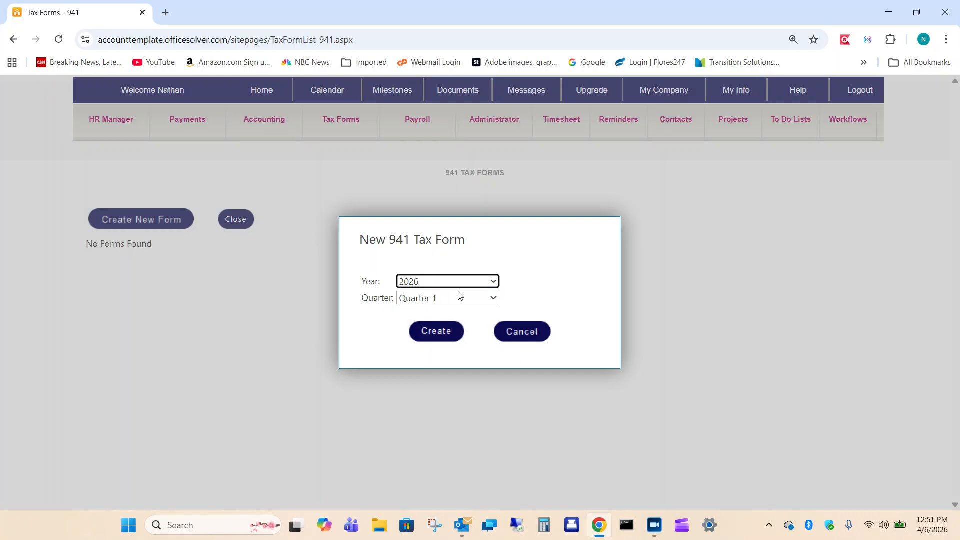
click(439, 333)
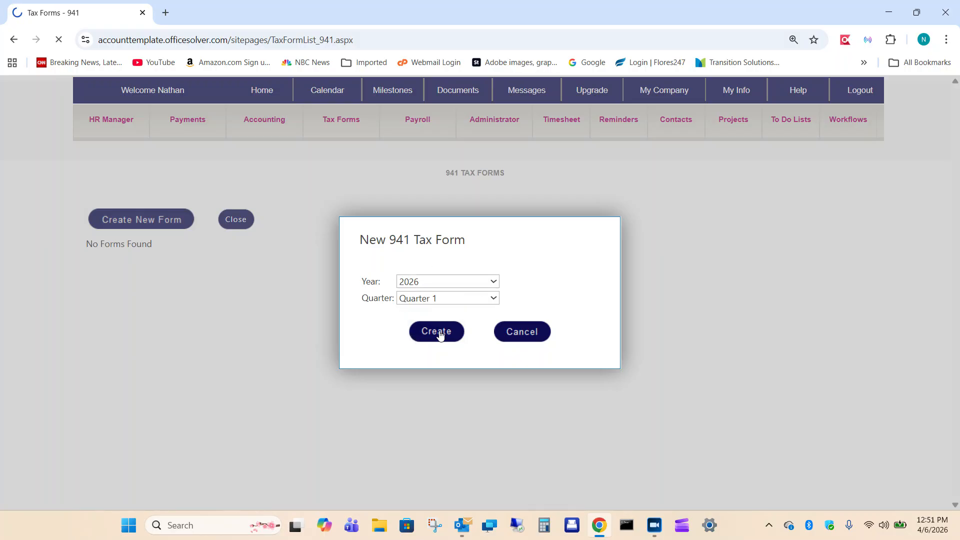
Review the 941 form's fields and create the form with the default entries.
scroll(495, 278, down, 3)
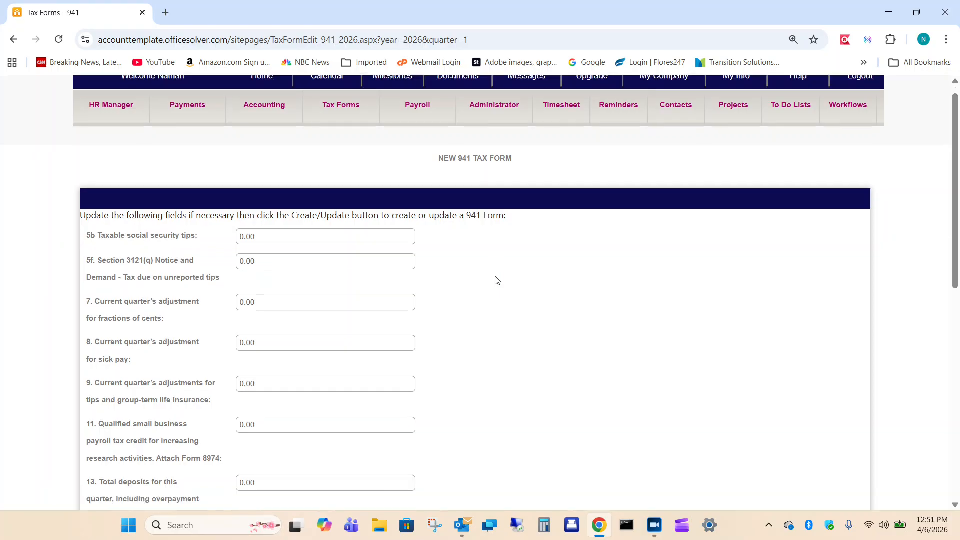
scroll(367, 210, down, 4)
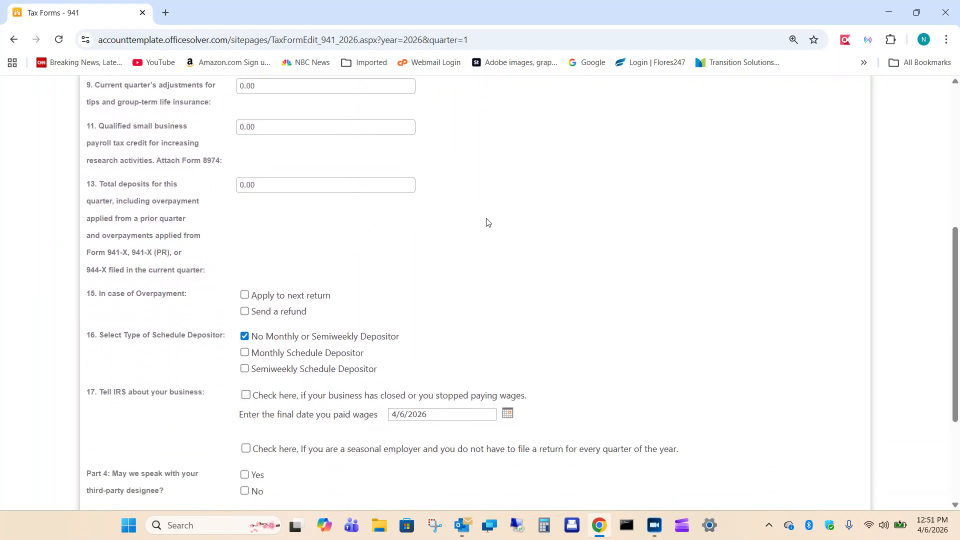
scroll(488, 223, up, 5)
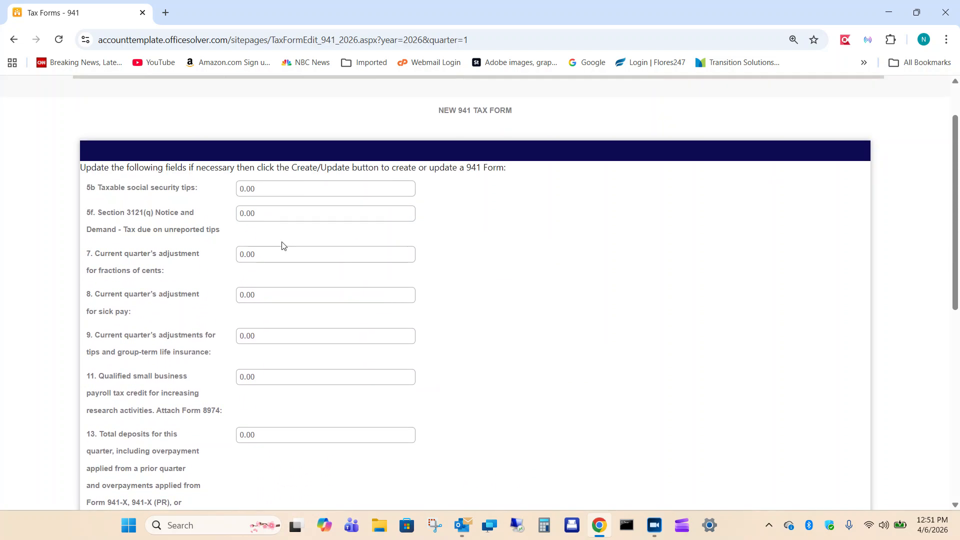
scroll(283, 245, down, 8)
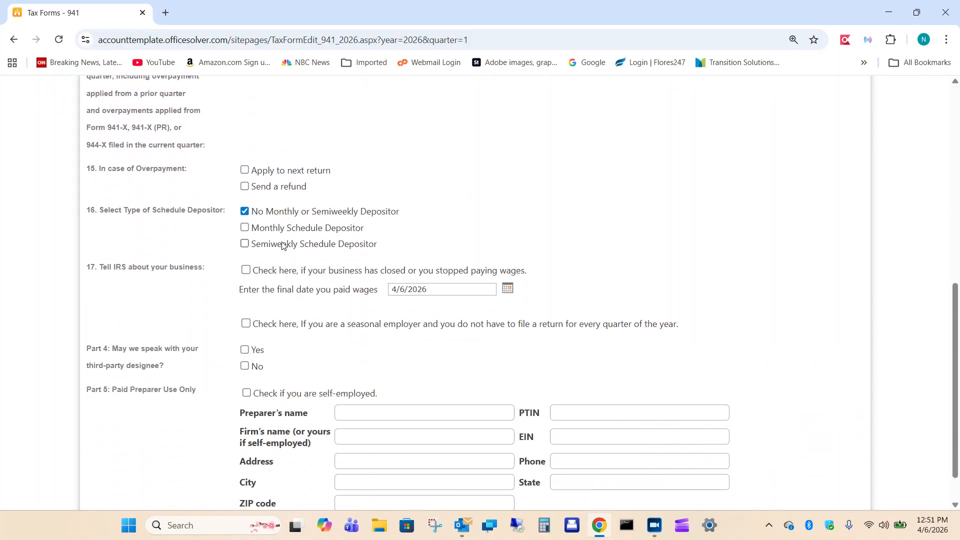
scroll(283, 242, down, 1)
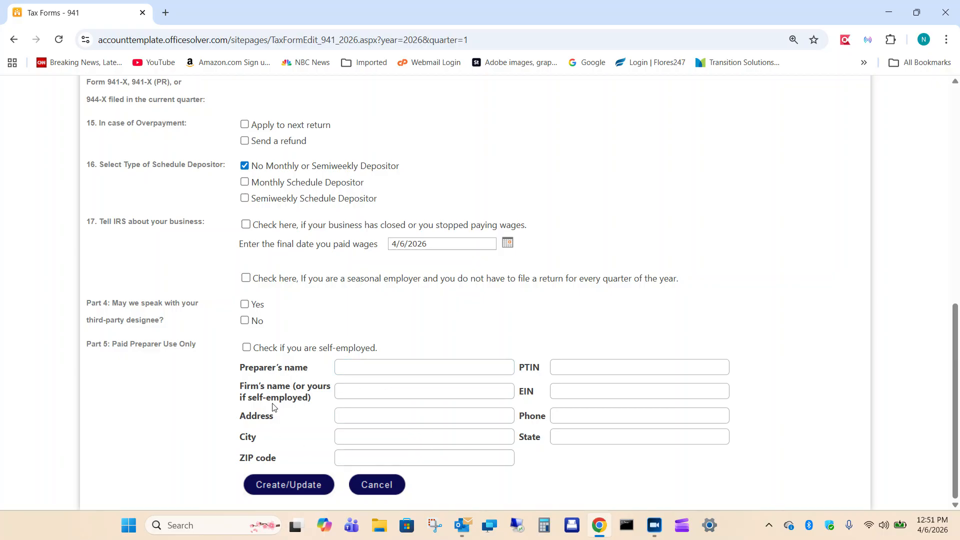
click(287, 488)
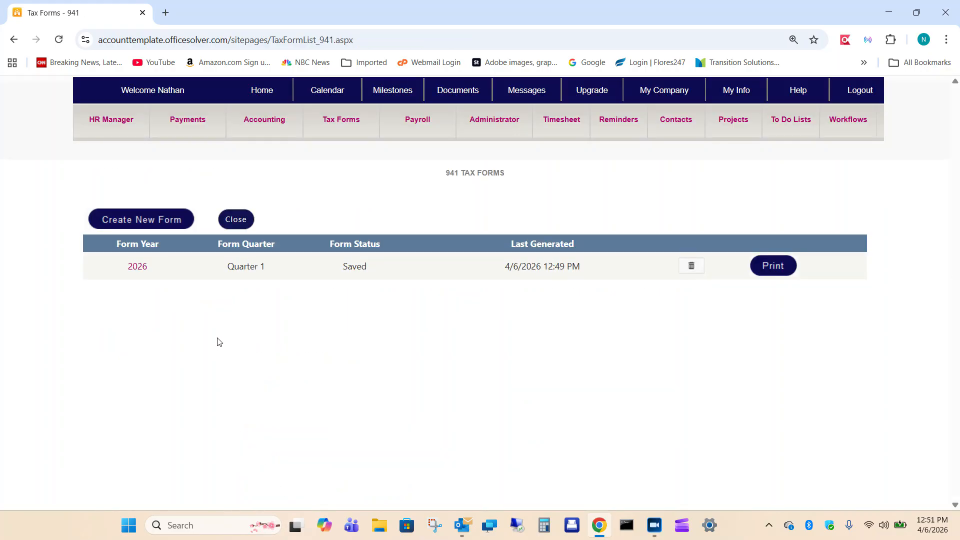
Review the printable 941 form for Quarter 1 of 2026, and close the preview.
click(777, 266)
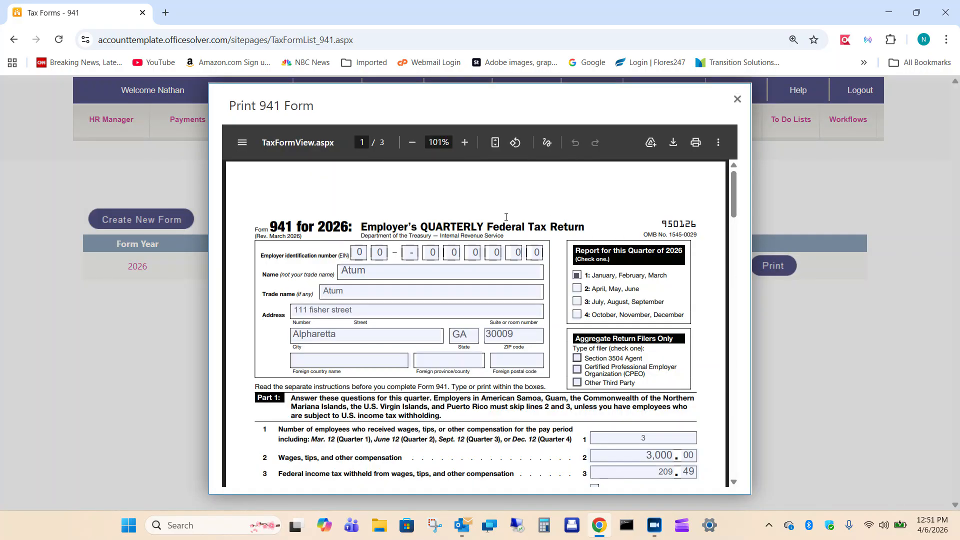
scroll(504, 220, down, 3)
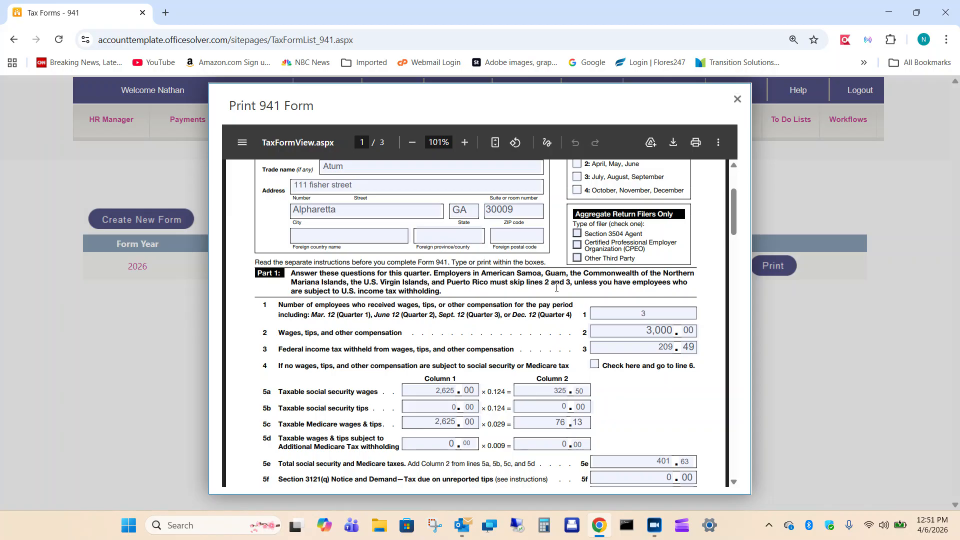
scroll(557, 288, down, 3)
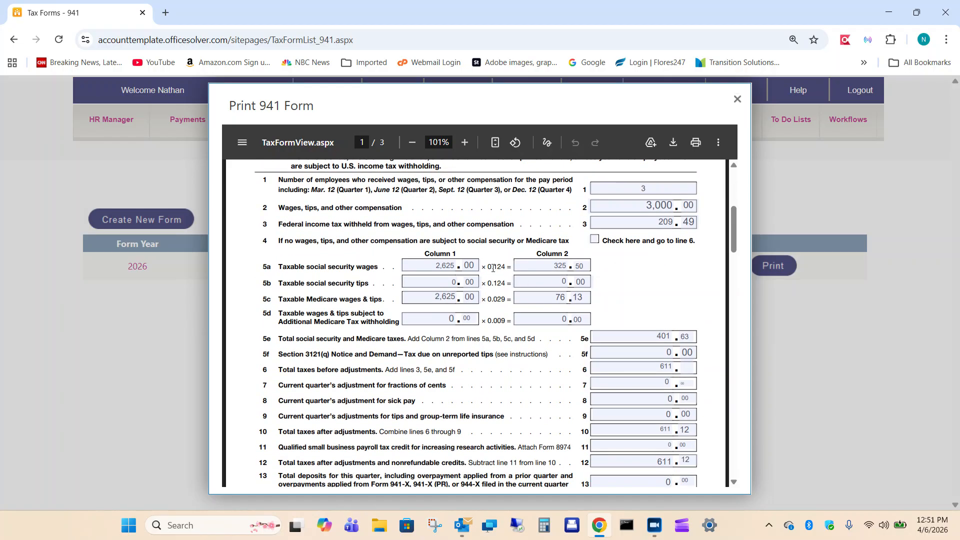
scroll(564, 301, up, 3)
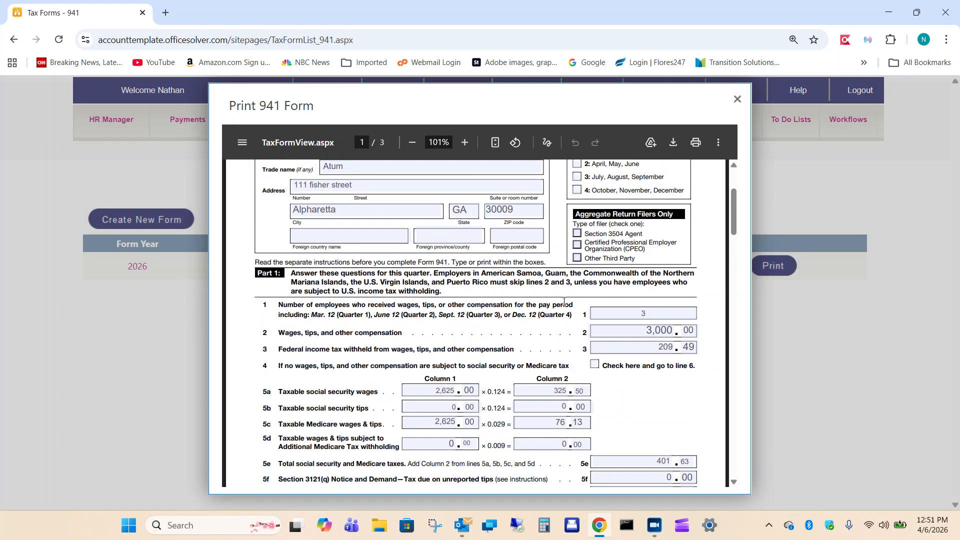
click(737, 99)
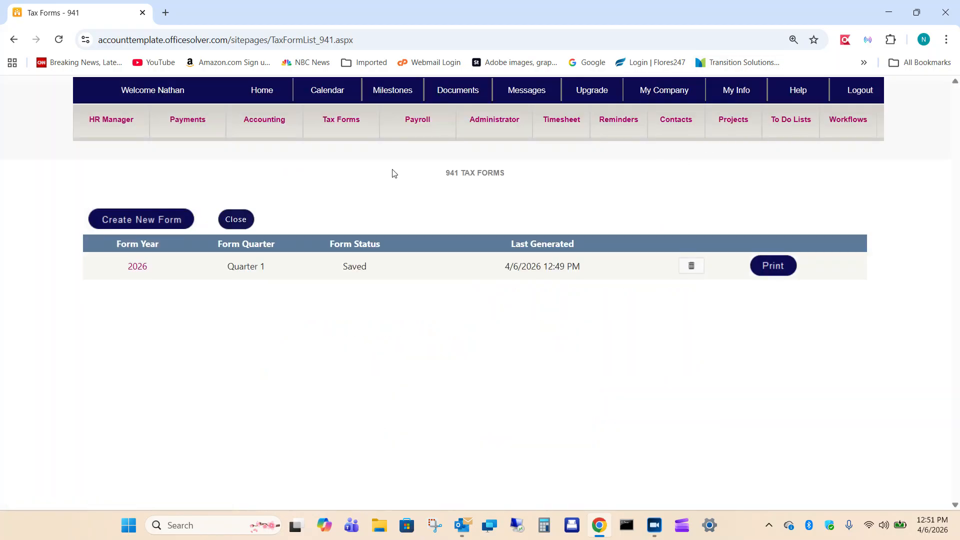
Create a 940 tax form for year 2026, keeping the default entries.
mouse_move(333, 132)
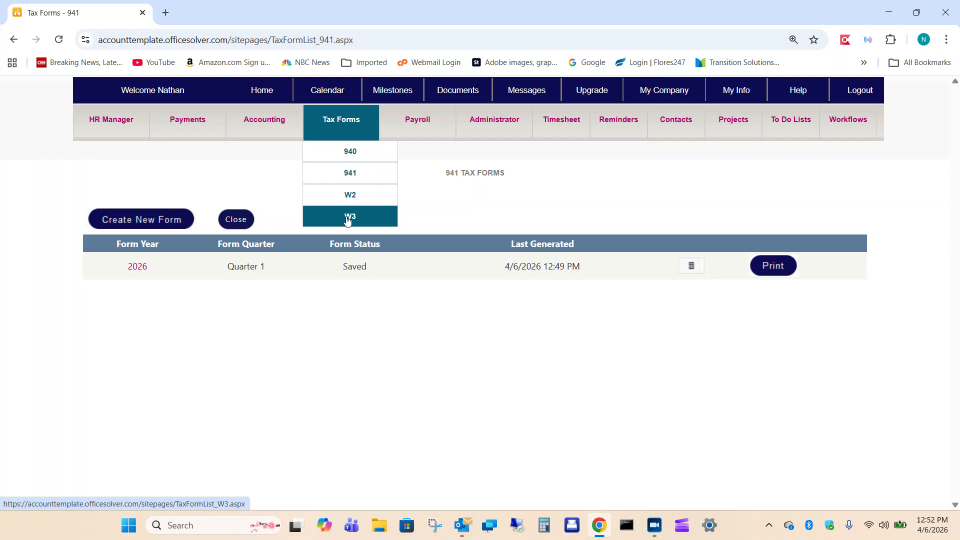
click(349, 155)
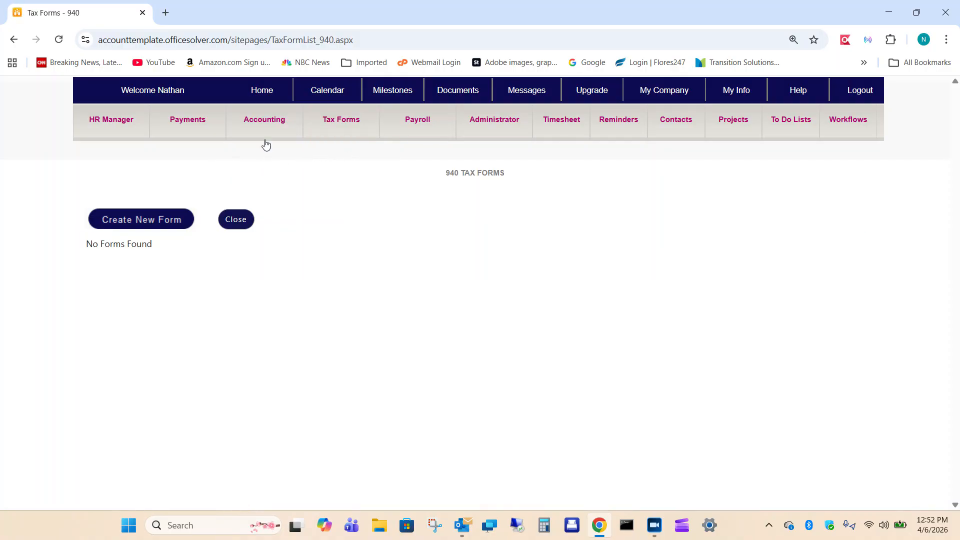
click(142, 218)
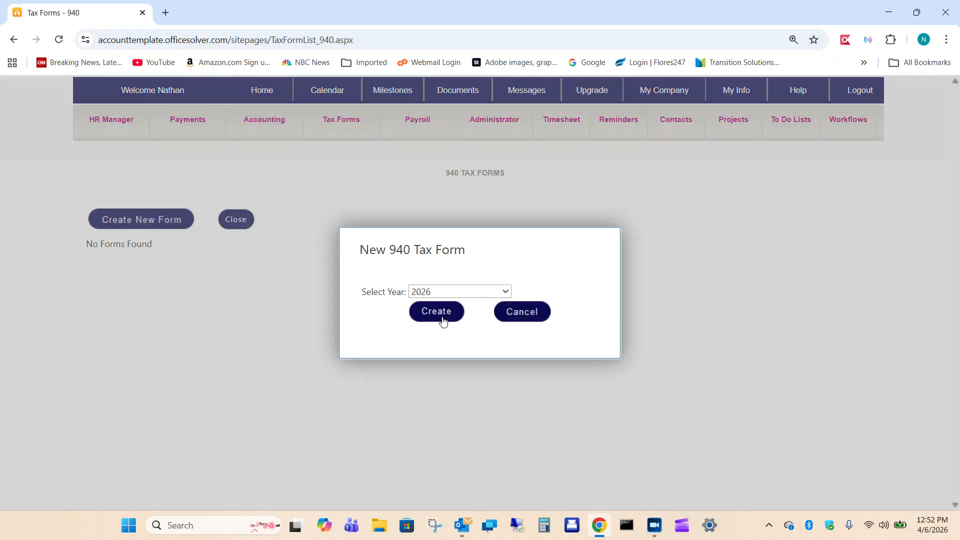
click(427, 314)
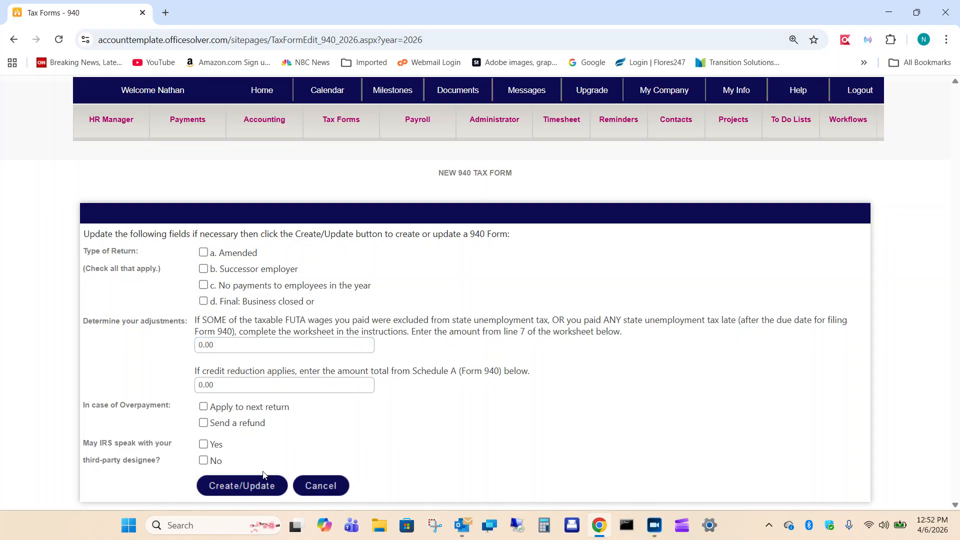
click(234, 486)
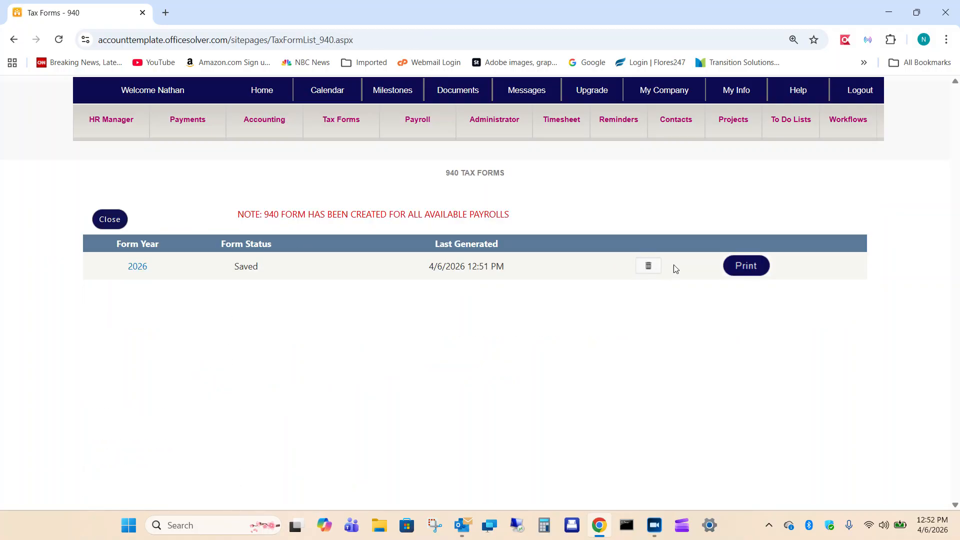
Review the printable 940 form for 2026 across its pages, and close the preview.
click(753, 268)
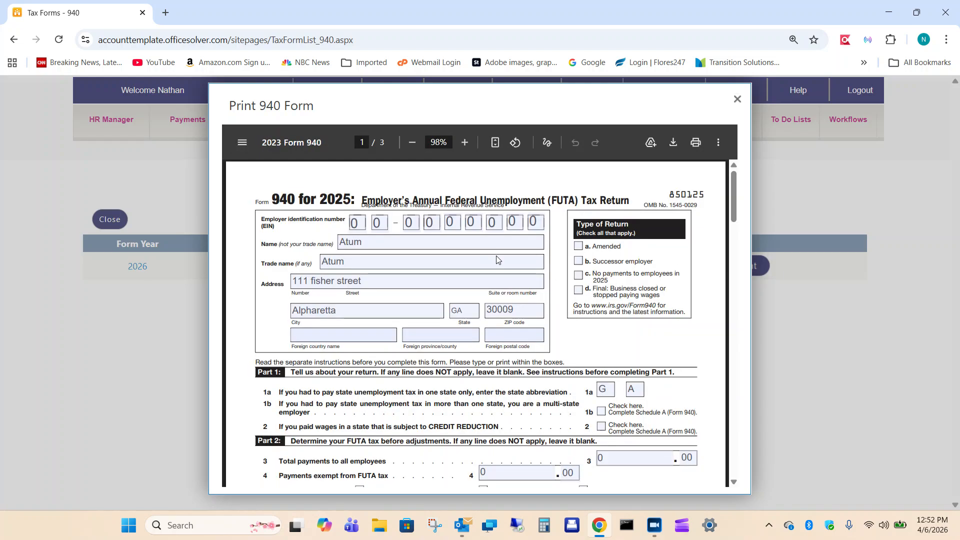
scroll(496, 259, down, 3)
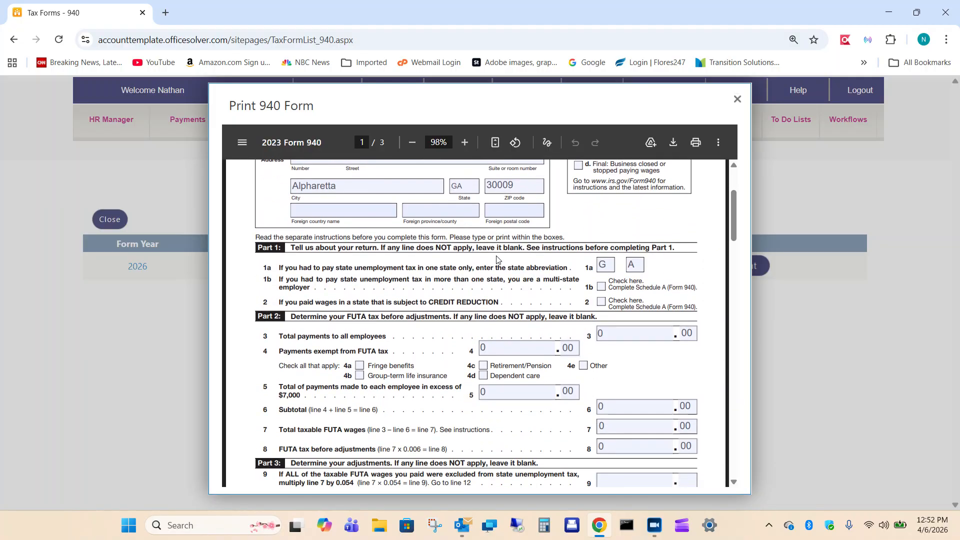
scroll(497, 259, up, 3)
scroll(497, 259, down, 6)
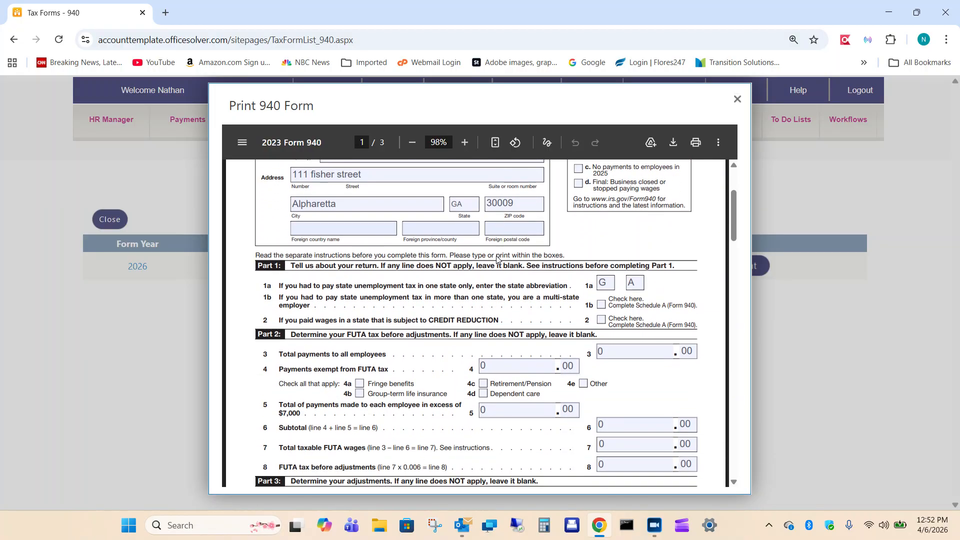
scroll(496, 259, down, 15)
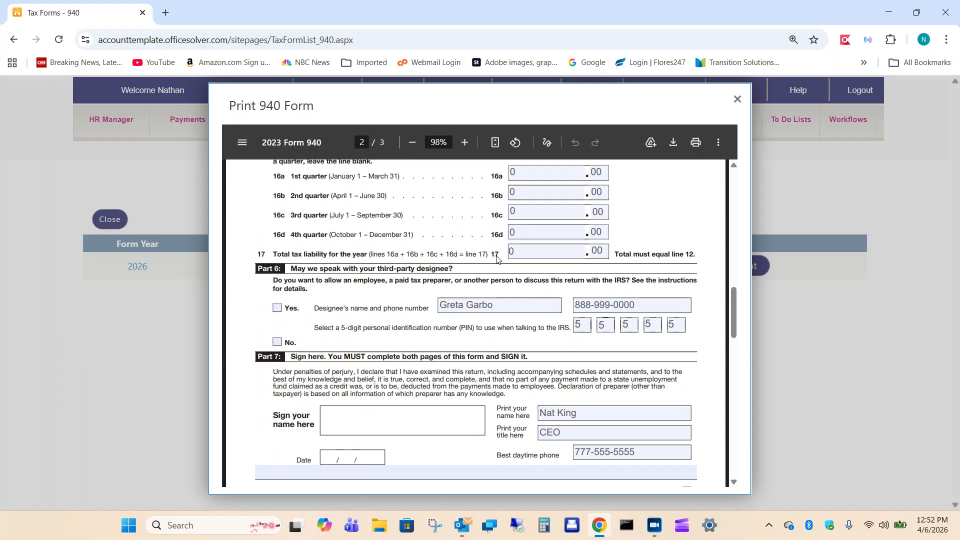
scroll(496, 259, down, 5)
scroll(497, 259, up, 6)
click(737, 100)
Create a W3 tax form for year 2026, keeping the default entries.
mouse_move(338, 128)
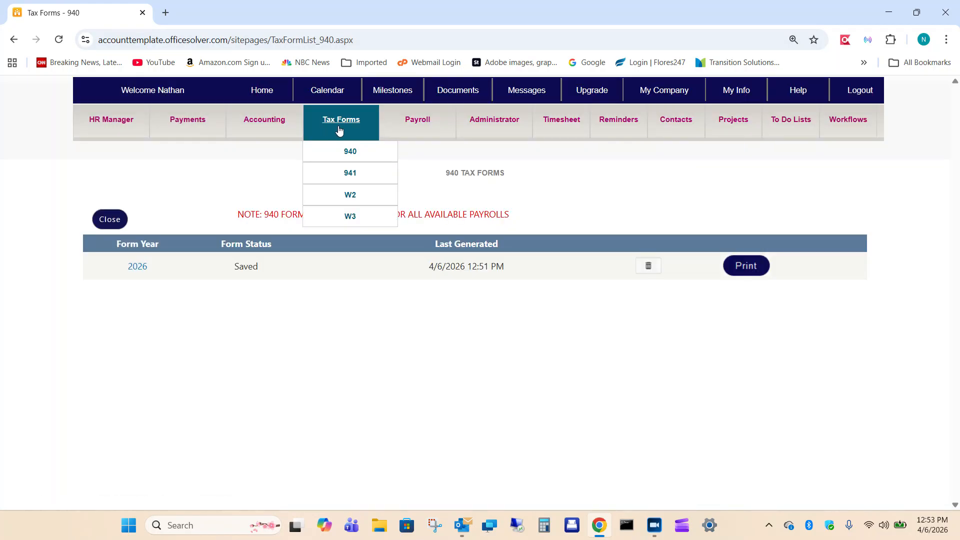
click(351, 218)
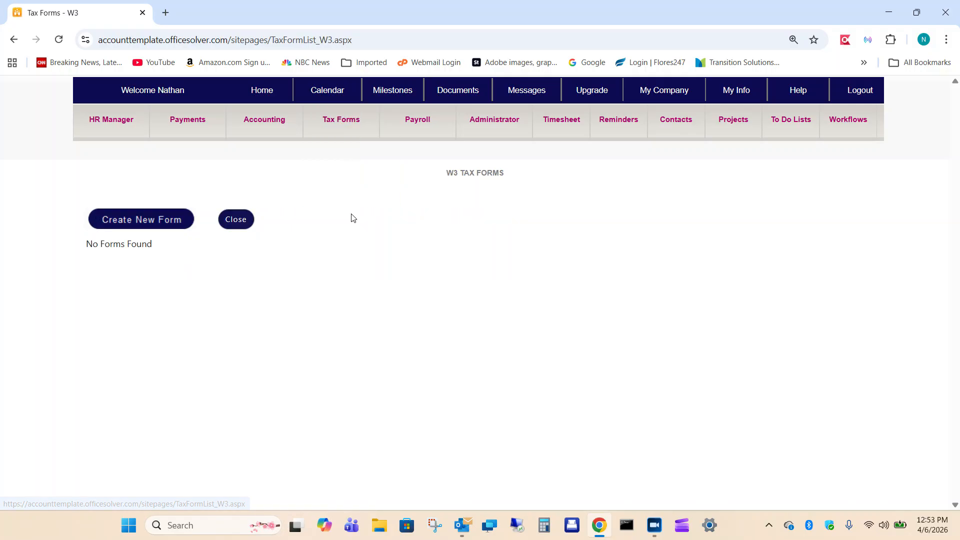
click(132, 220)
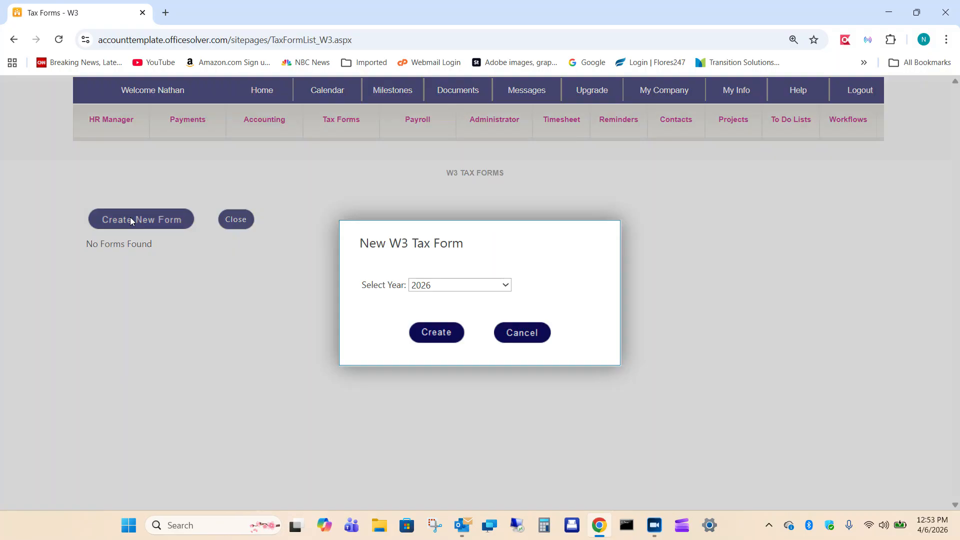
click(505, 286)
click(550, 270)
click(434, 333)
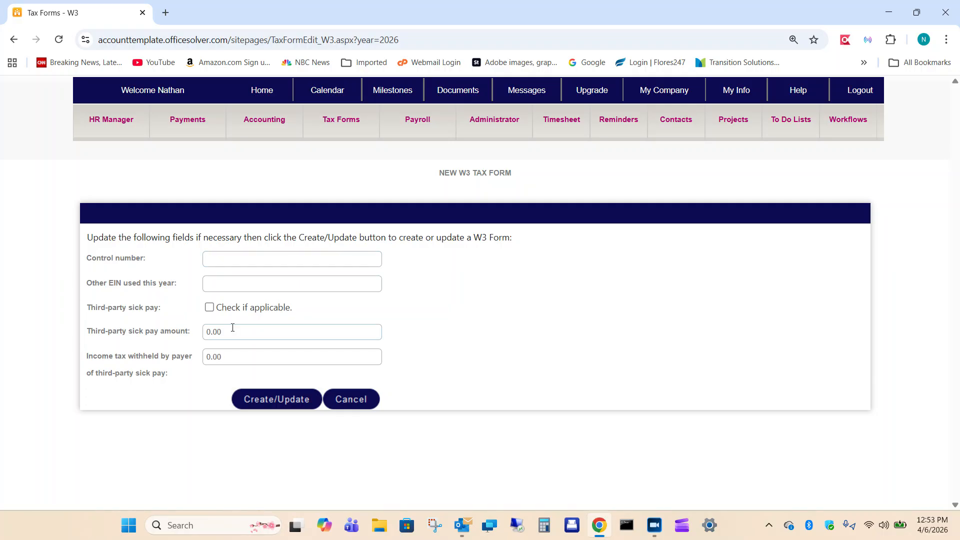
click(261, 400)
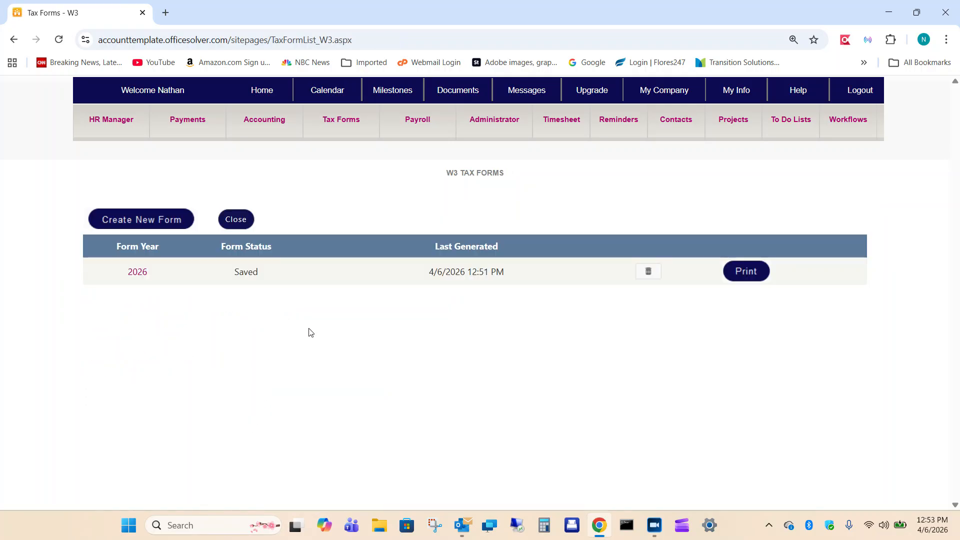
Review the printable W3 form for 2026, and close the preview.
click(750, 273)
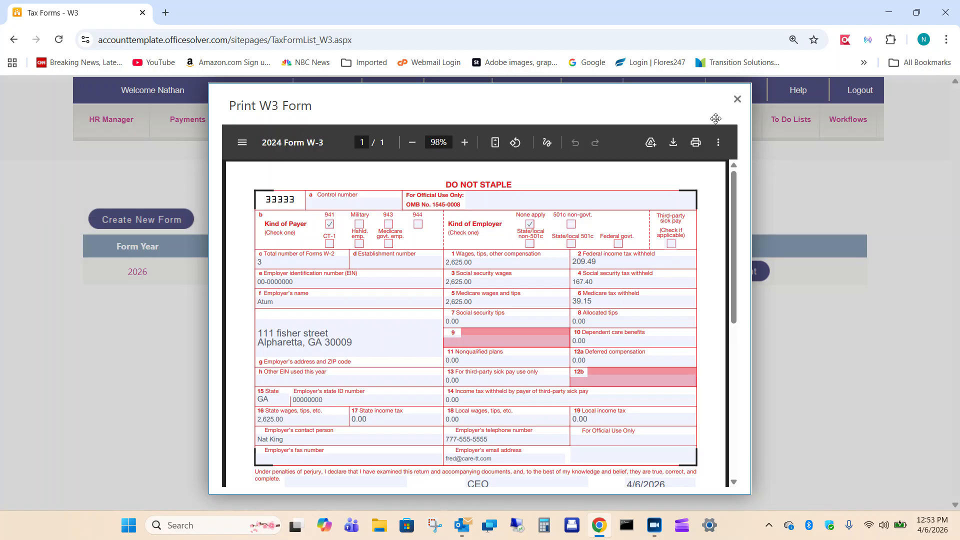
scroll(686, 202, down, 3)
scroll(686, 202, up, 3)
scroll(588, 312, down, 1)
scroll(588, 312, down, 1)
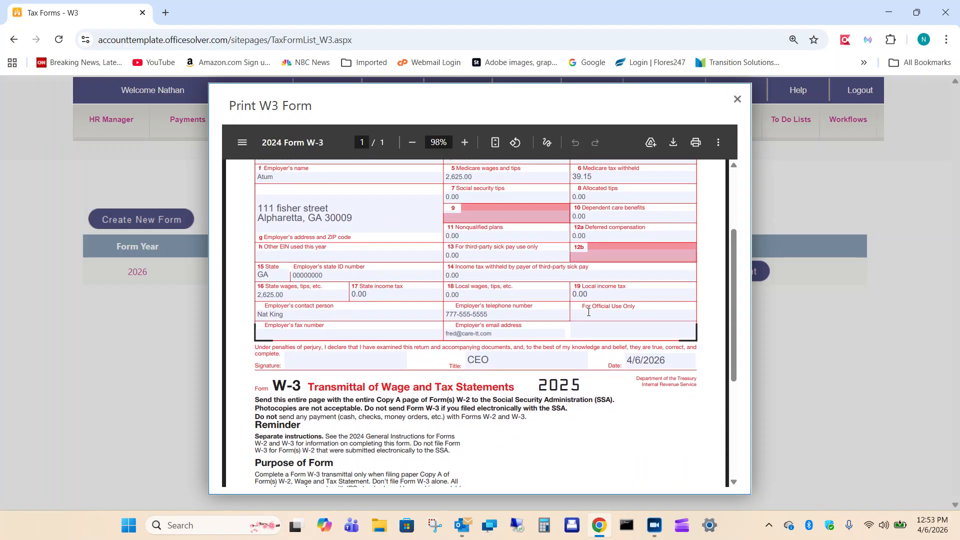
scroll(544, 462, up, 1)
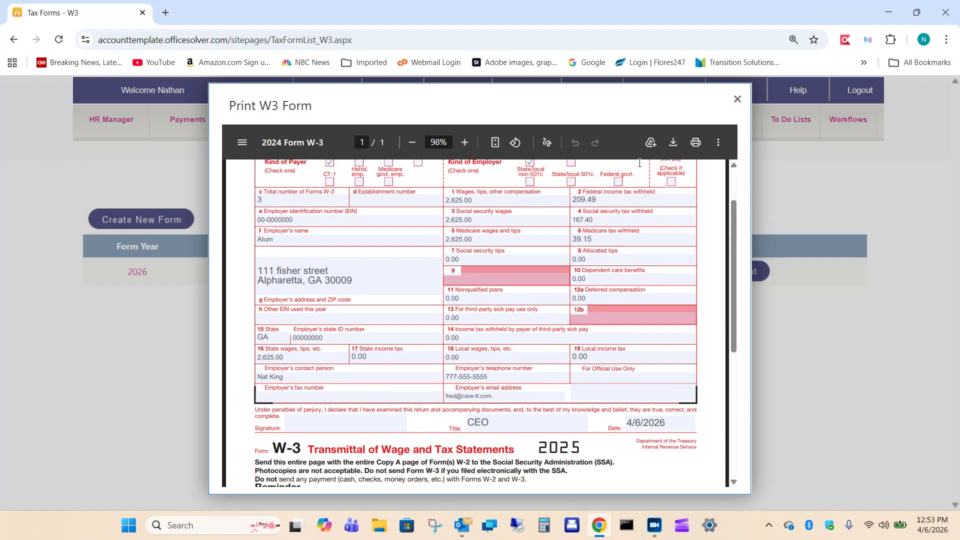
click(735, 100)
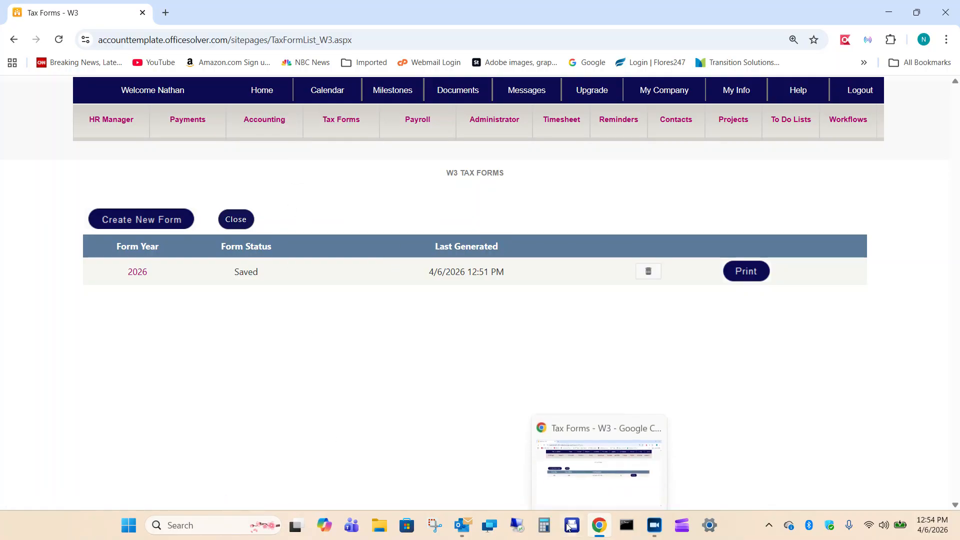
click(659, 525)
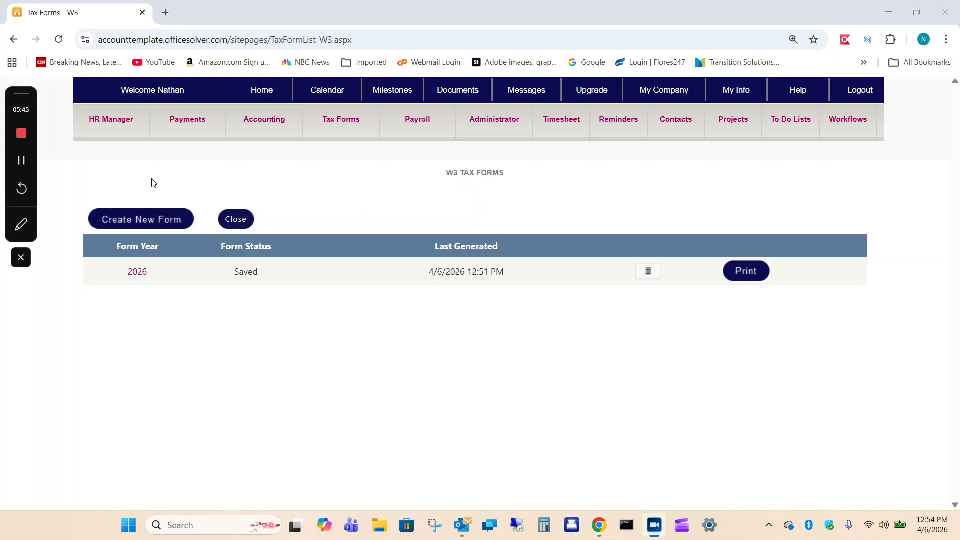